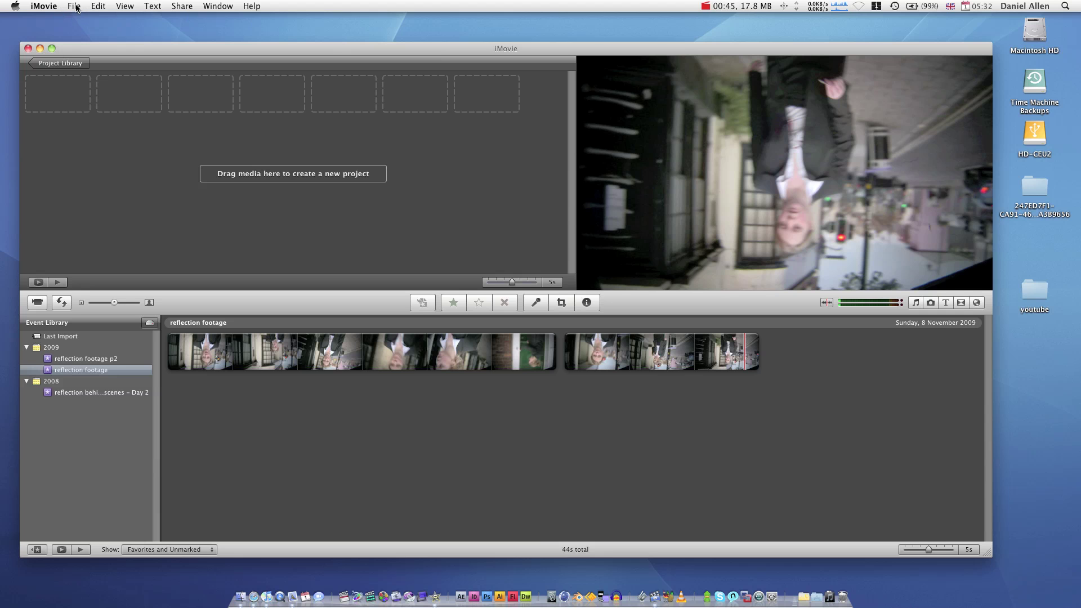
Step: Open the Import from Camera window with Built-in iSight selected as the camera
click(76, 8)
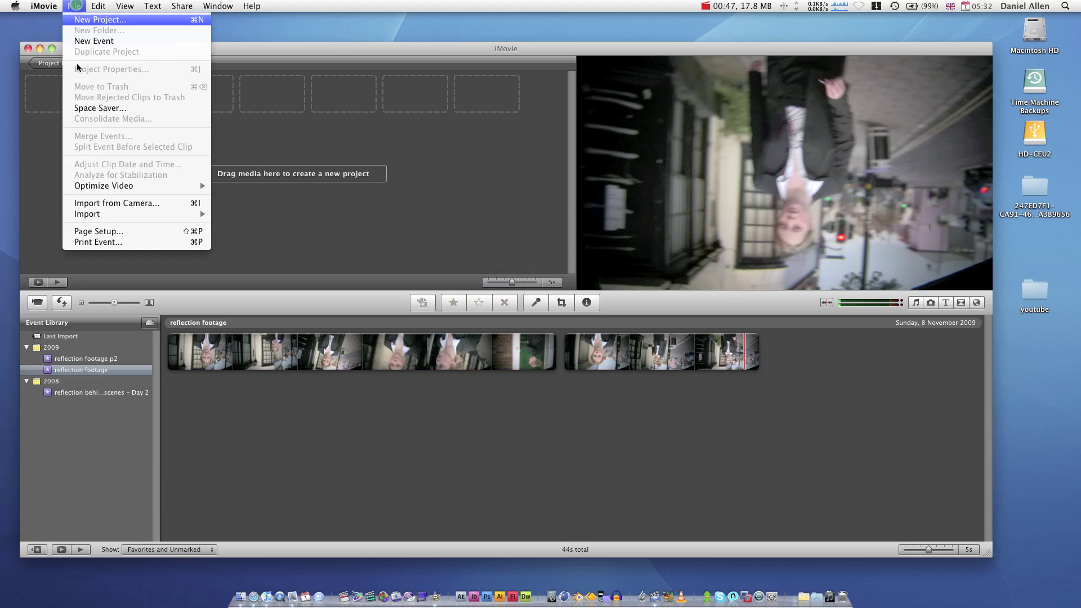
click(104, 204)
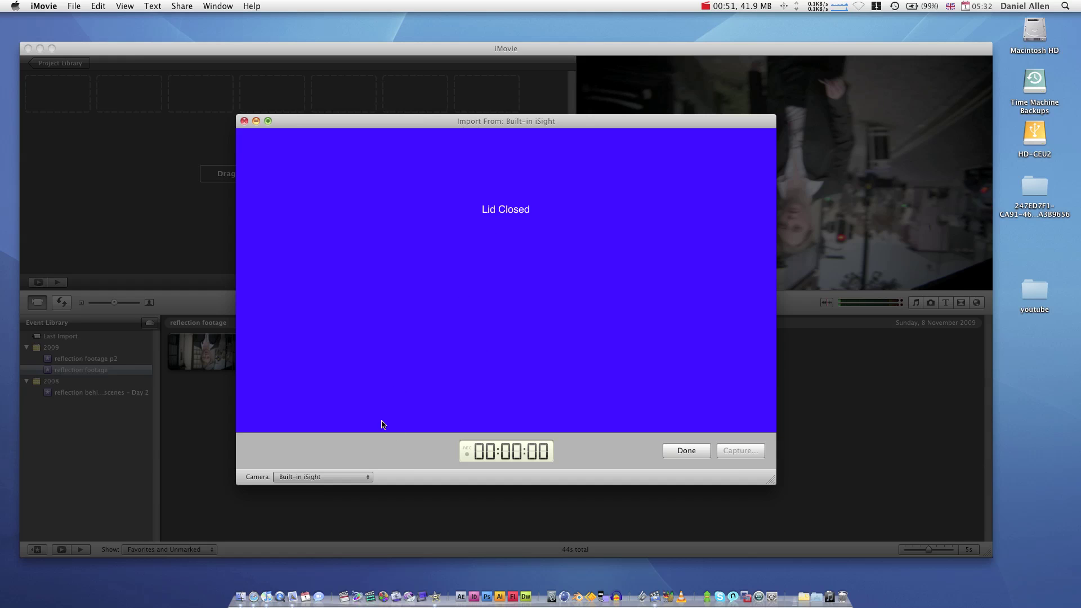
drag(495, 121, 489, 111)
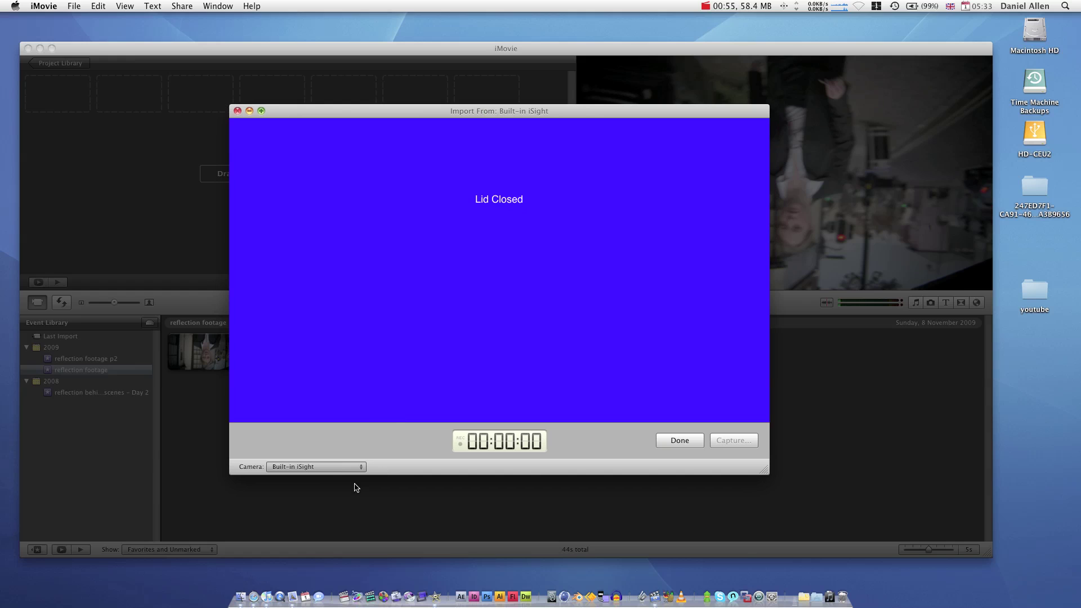
click(315, 466)
click(360, 429)
mouse_move(476, 115)
mouse_down()
mouse_move(471, 103)
mouse_move(472, 126)
mouse_up()
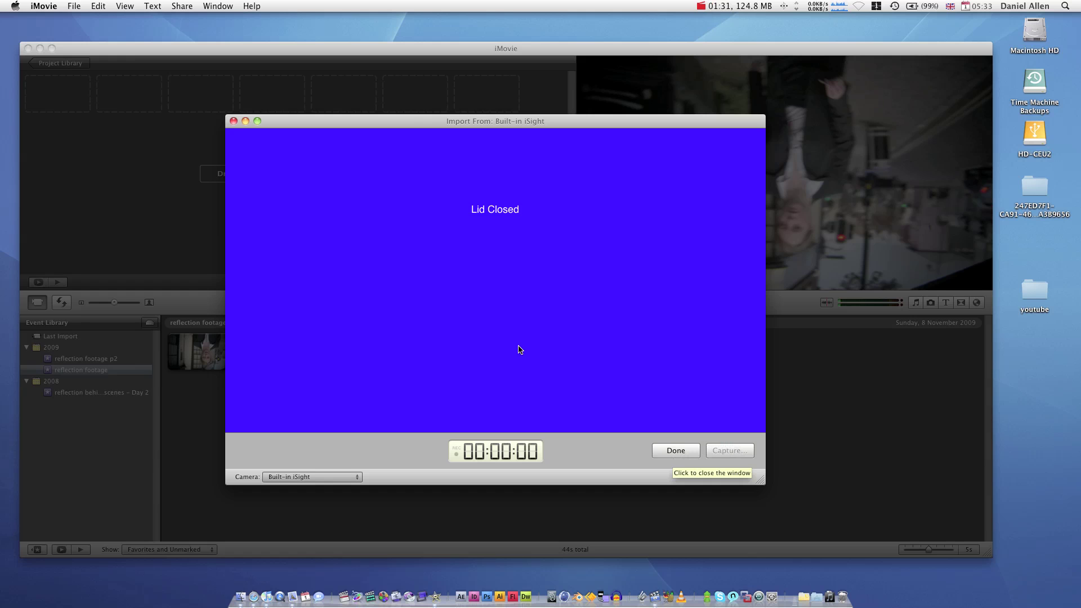
Step: Close the import window and reveal the event's clip in the 'reflection footage' Finder folder
click(234, 121)
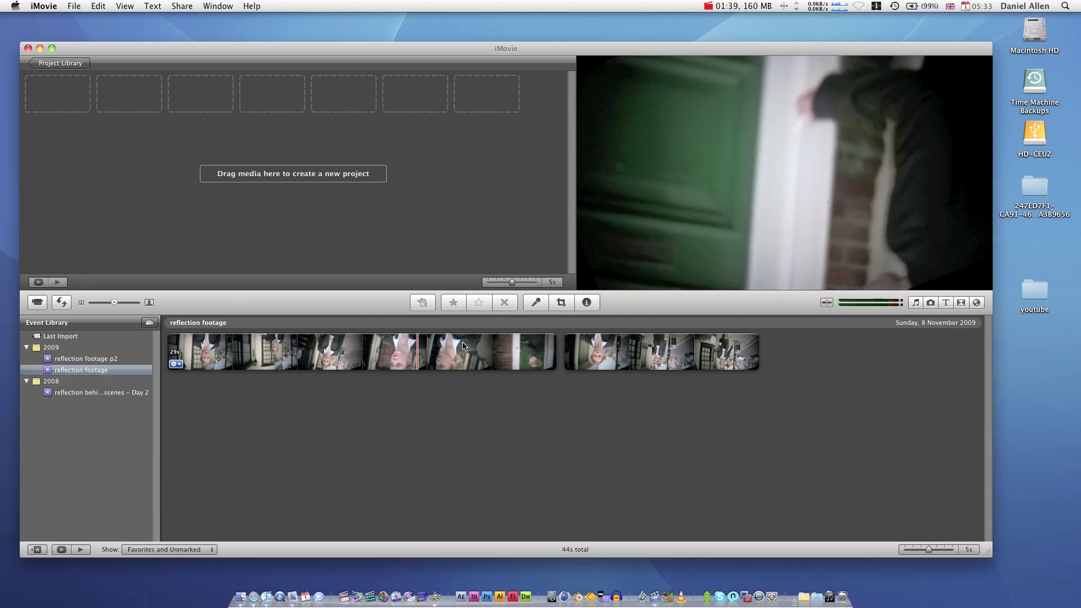
right_click(450, 353)
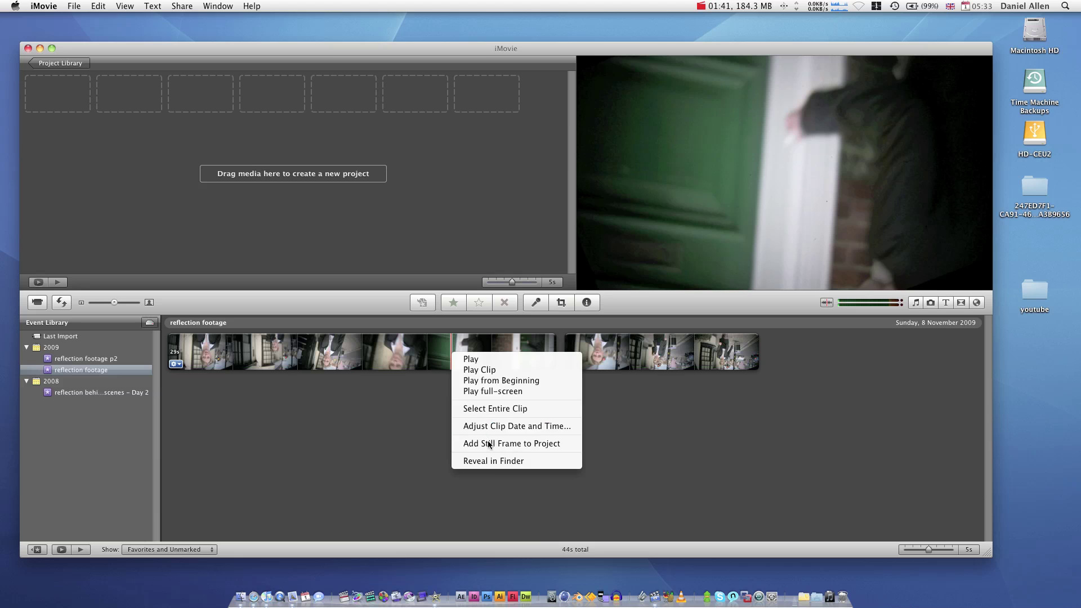
click(495, 460)
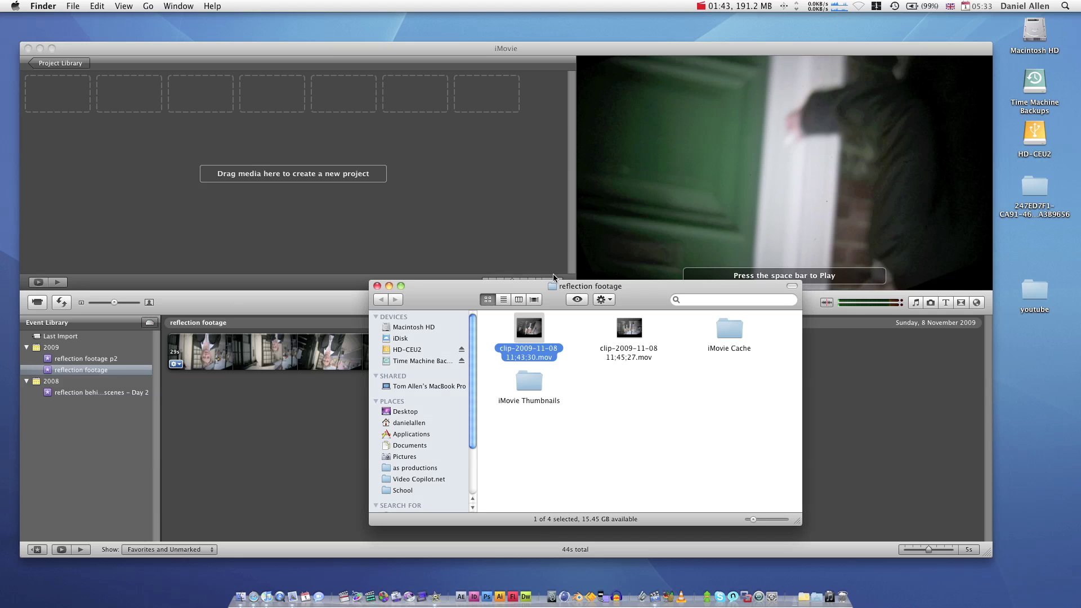
drag(553, 273, 553, 227)
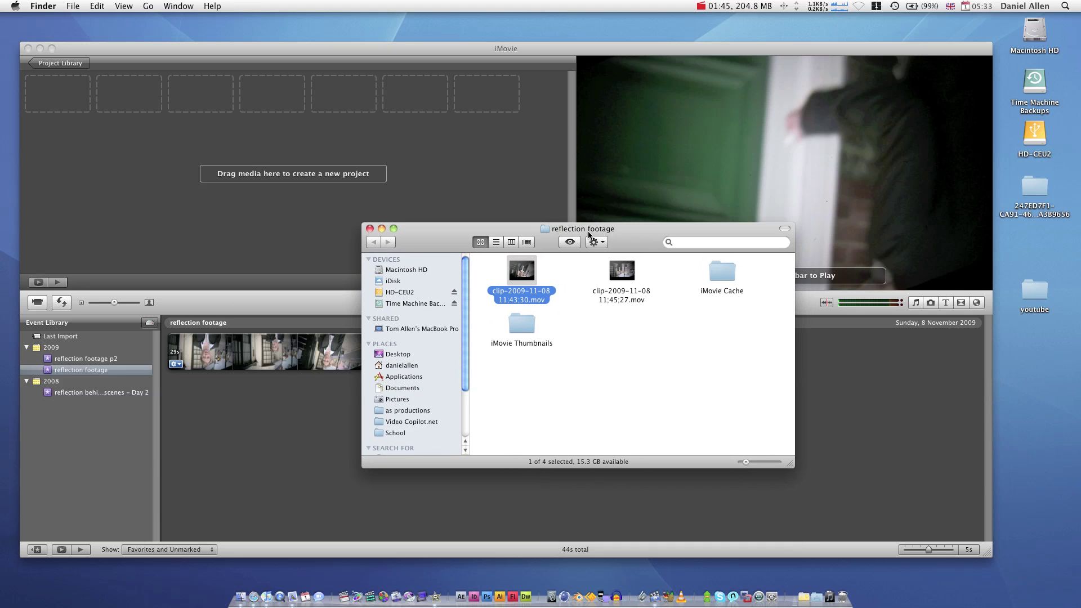
click(653, 278)
drag(620, 273, 690, 321)
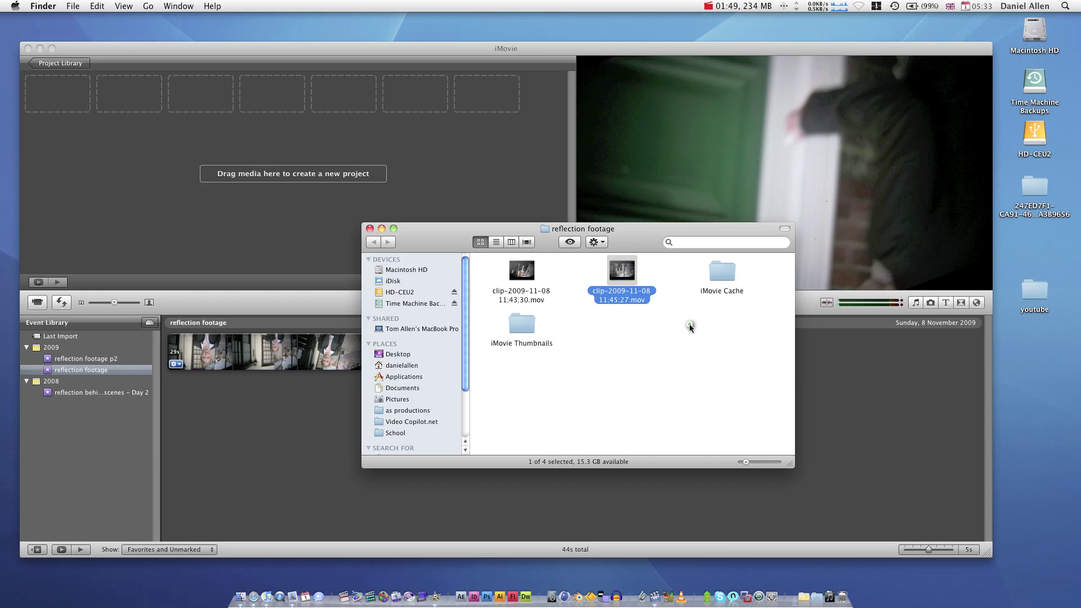
click(688, 326)
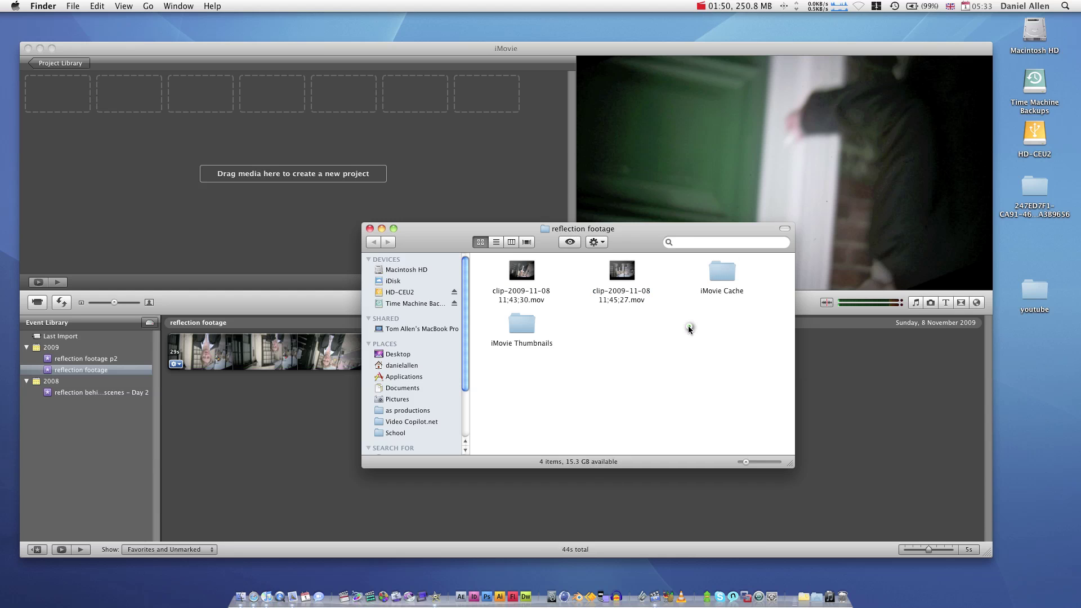
click(370, 228)
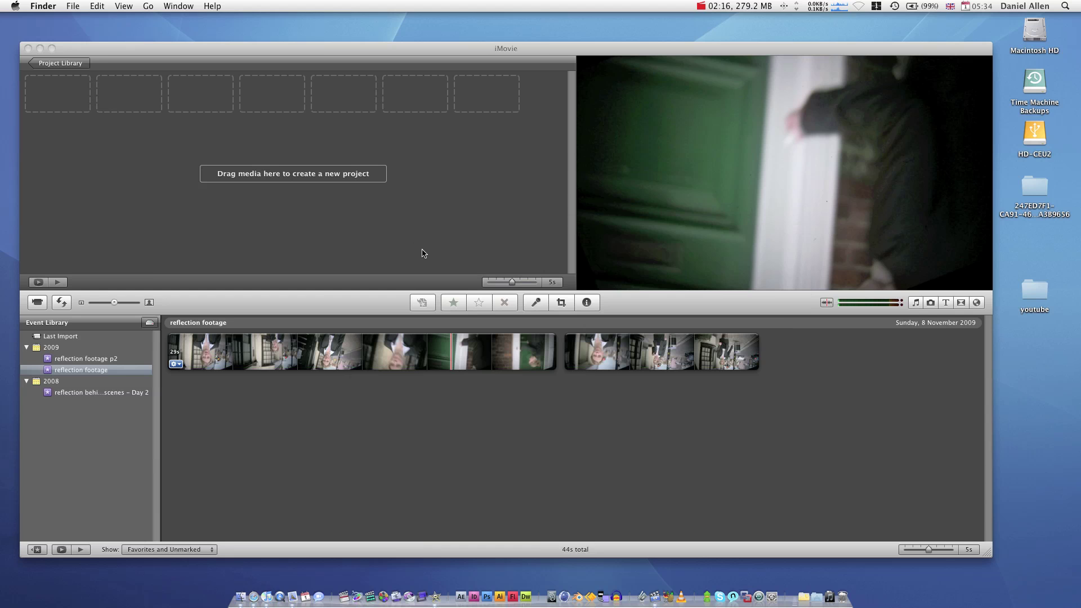
click(240, 597)
click(466, 369)
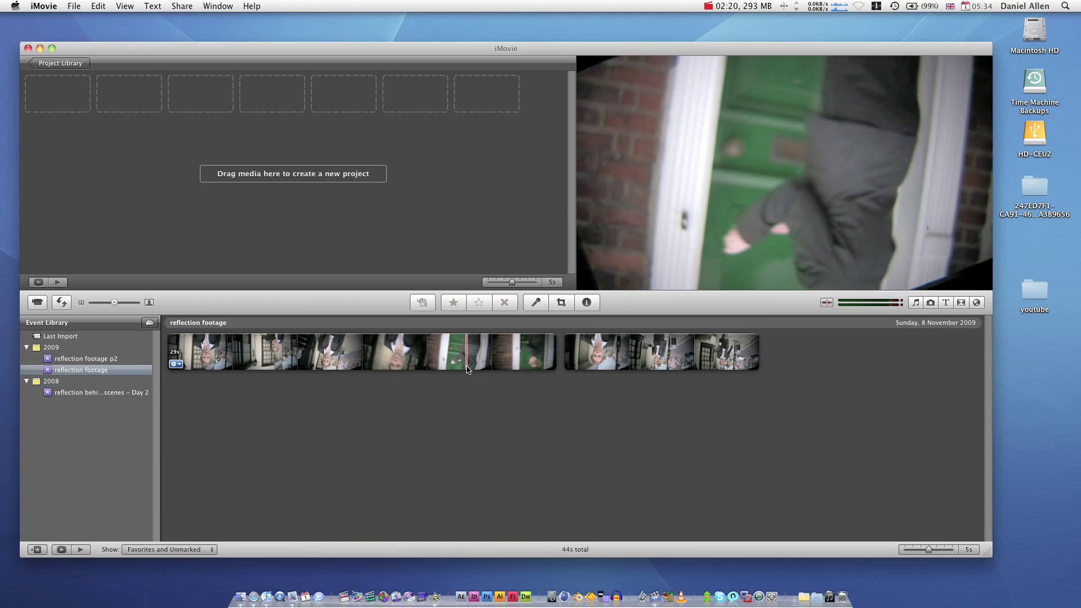
right_click(470, 357)
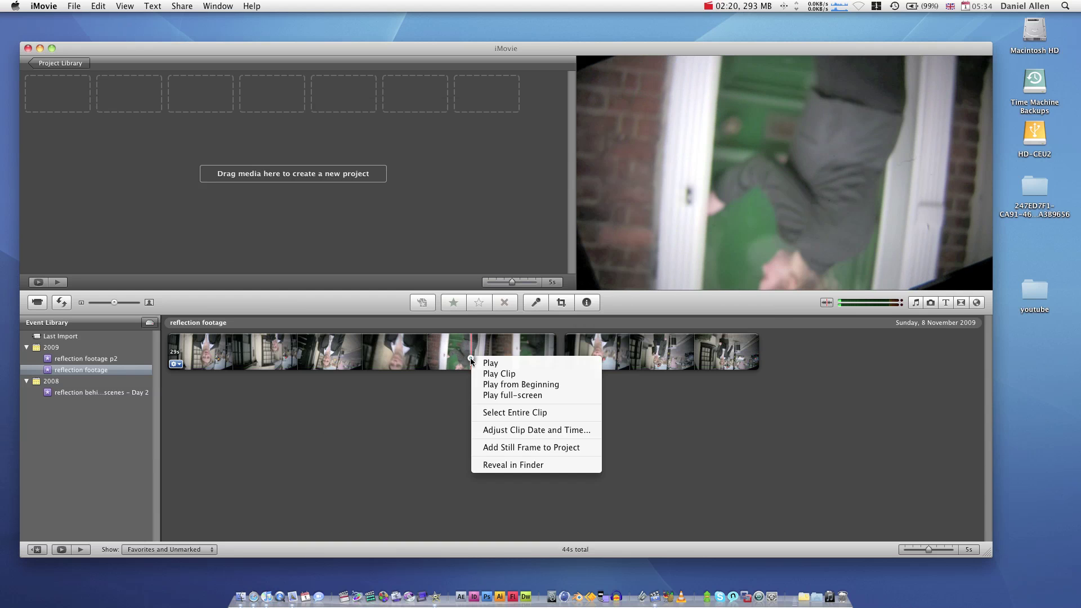
click(519, 463)
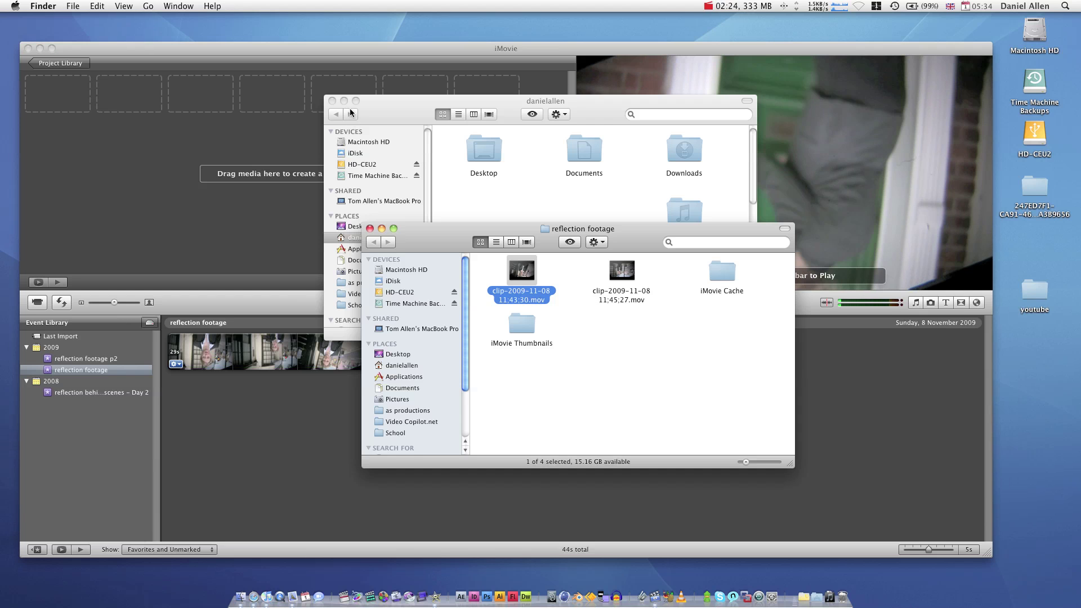
click(332, 101)
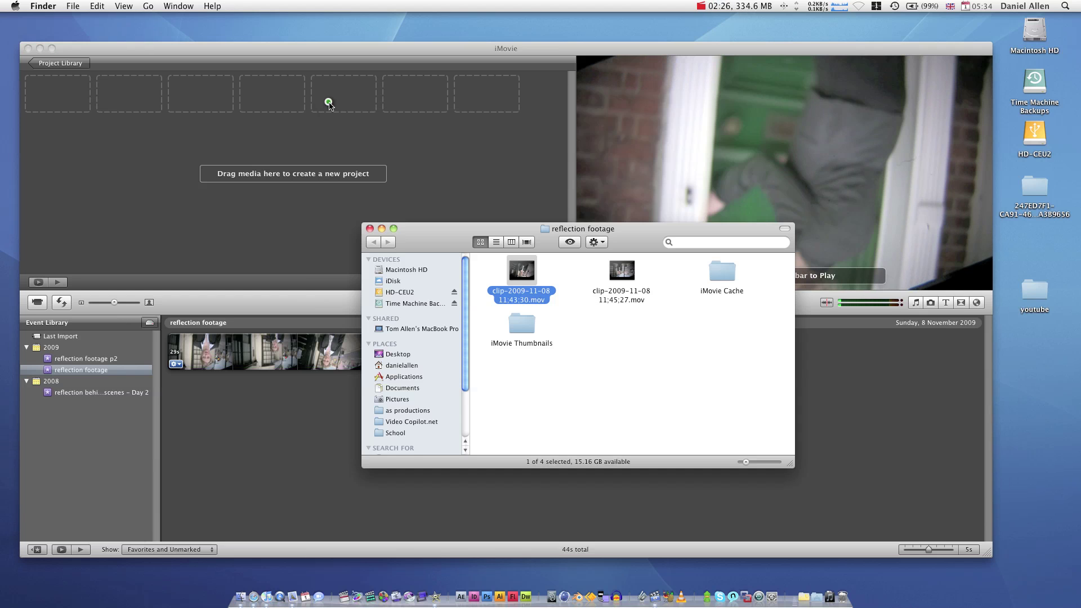
click(593, 342)
click(519, 273)
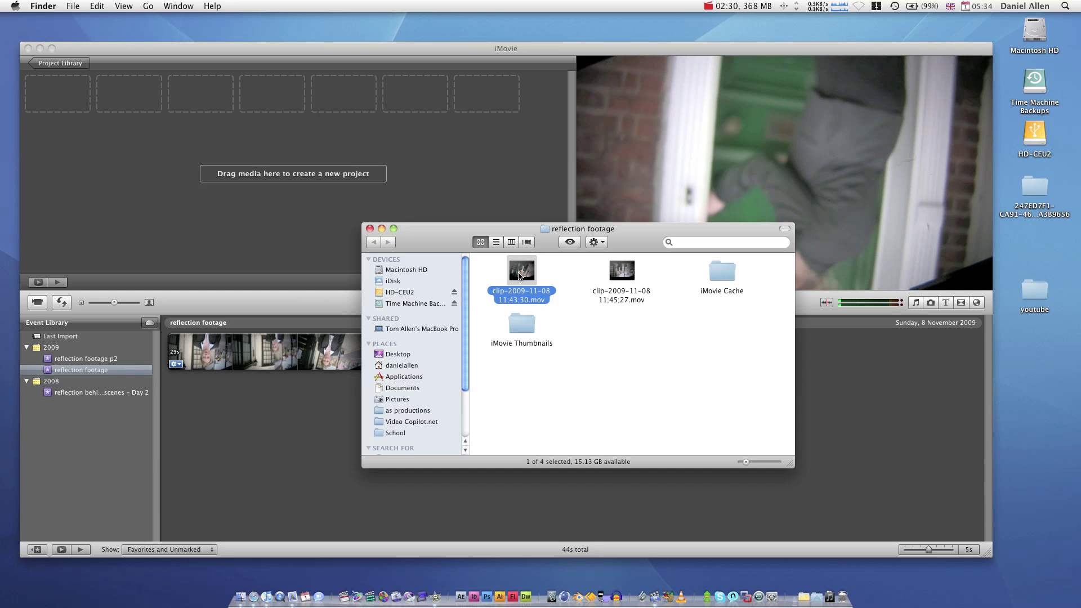
Step: Quick Look the selected clip, then open the .mov clips in QuickTime Player
key(space)
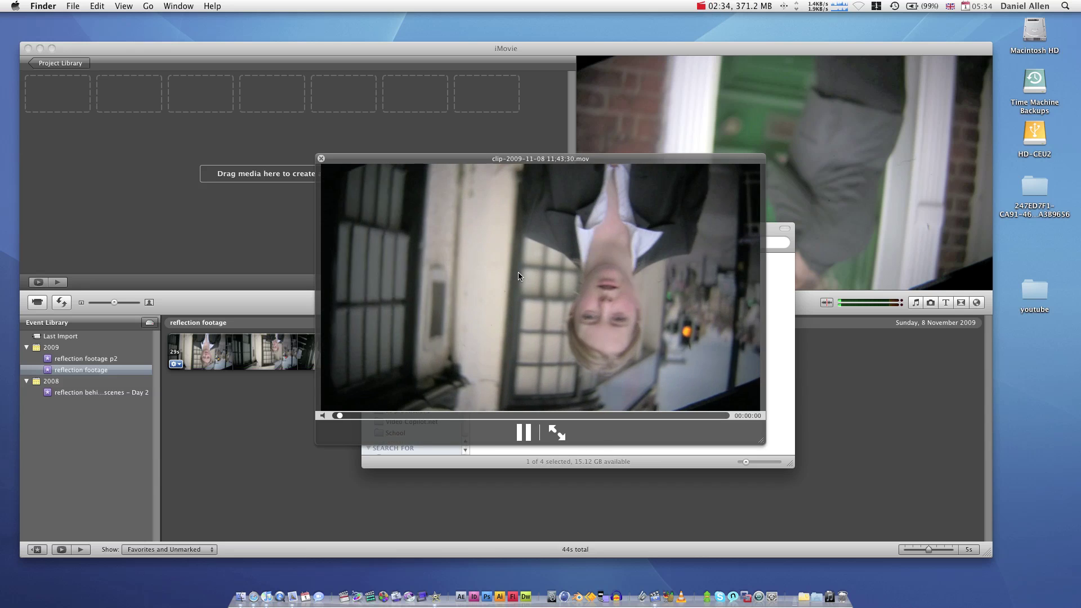
key(space)
double_click(630, 273)
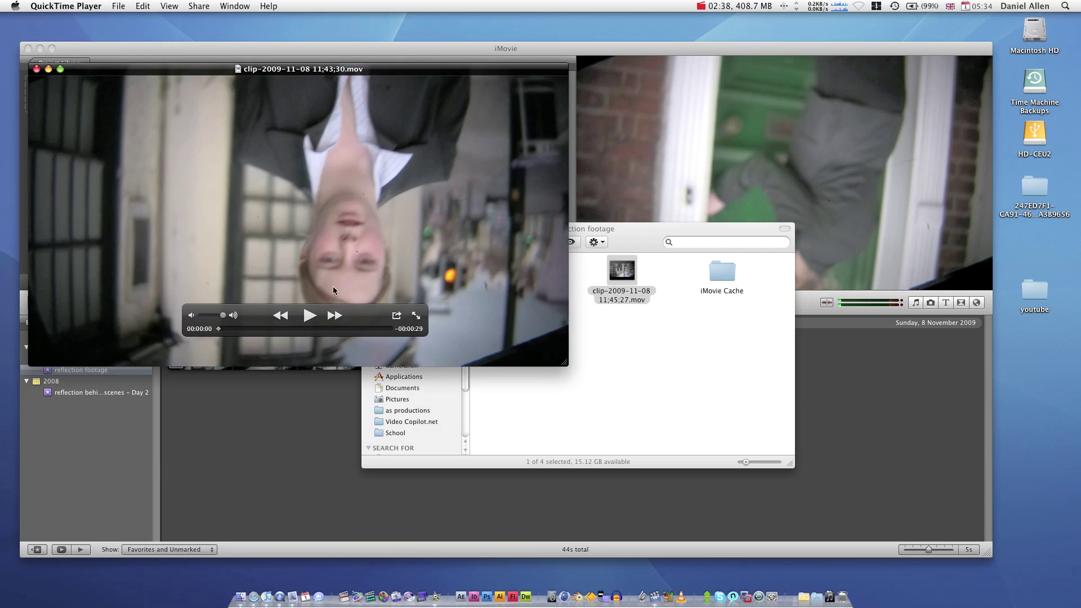
Step: Play the clips, skip ahead to 00:00:11, close the 11:45:27 clip and scrub the 11:43:30 clip forward
click(320, 330)
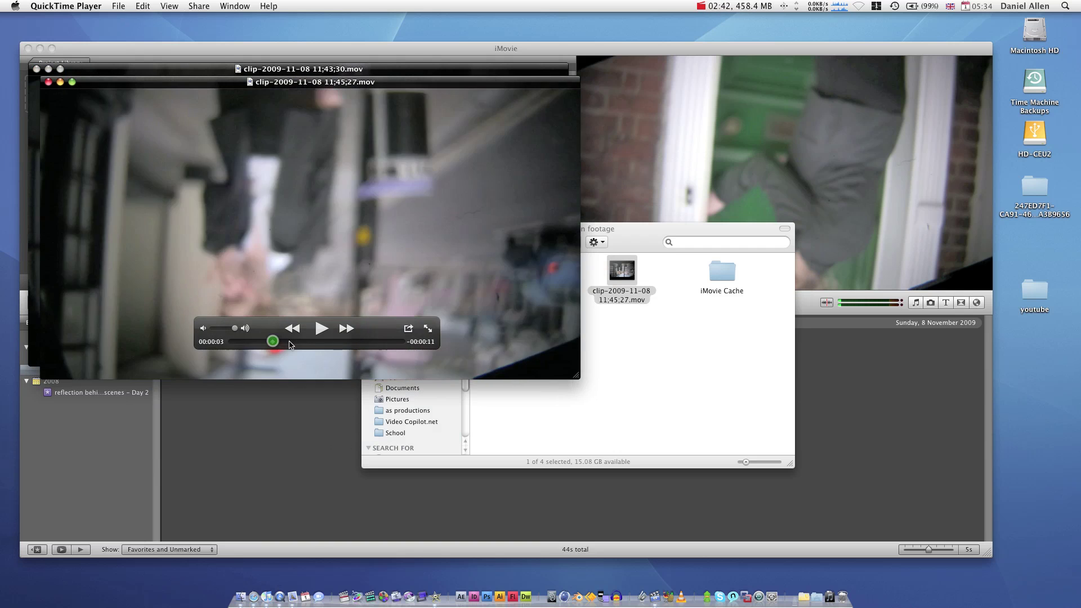
drag(273, 341, 371, 345)
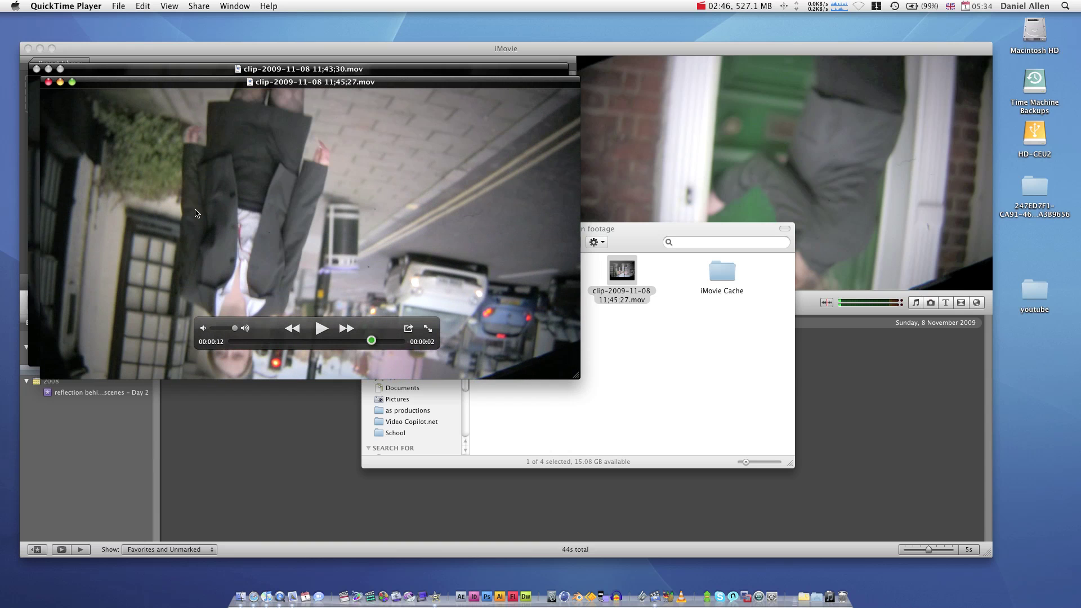
click(48, 82)
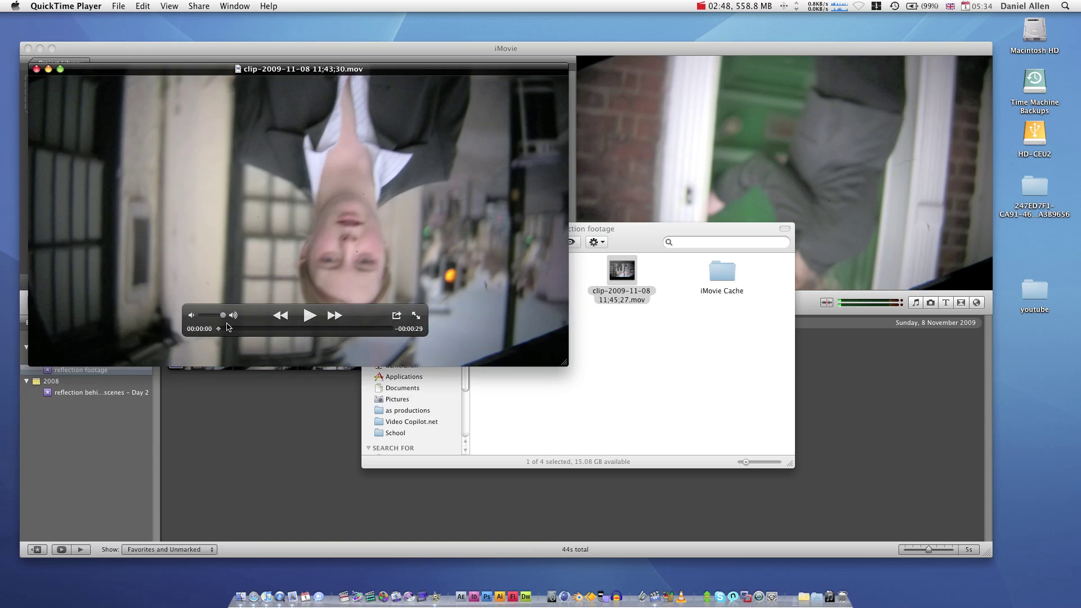
drag(228, 329, 316, 330)
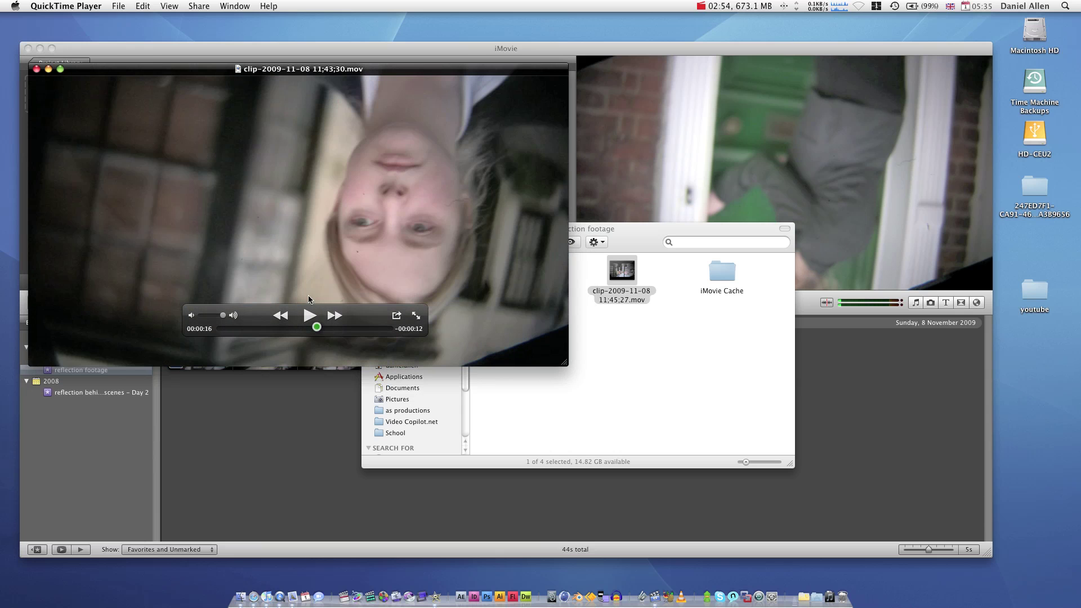
Step: Close the QuickTime clip window and the 'reflection footage' Finder window to return to iMovie
click(36, 69)
click(566, 382)
click(615, 367)
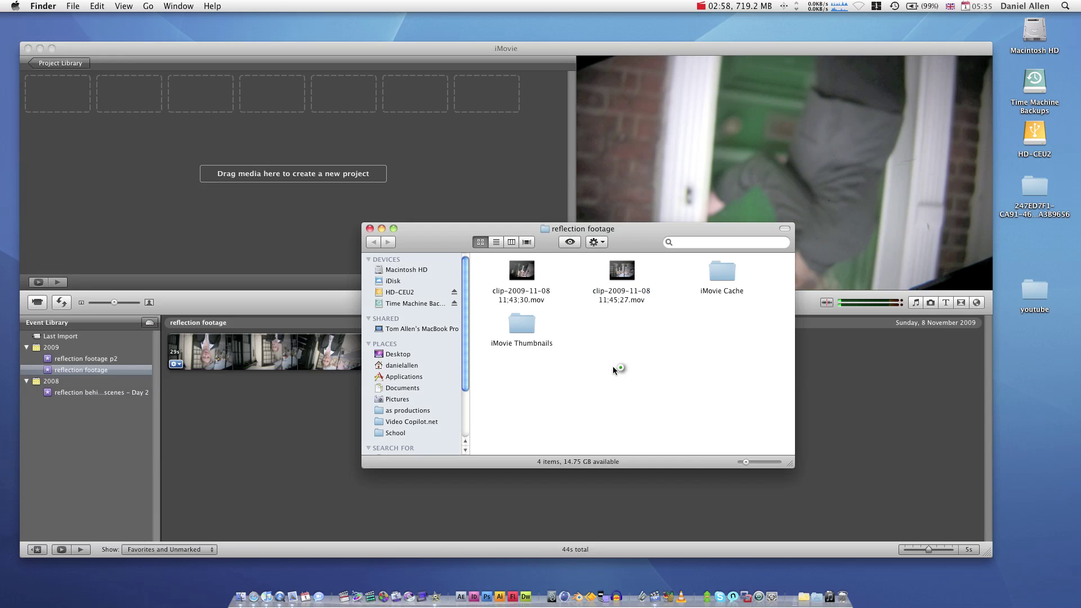
click(370, 229)
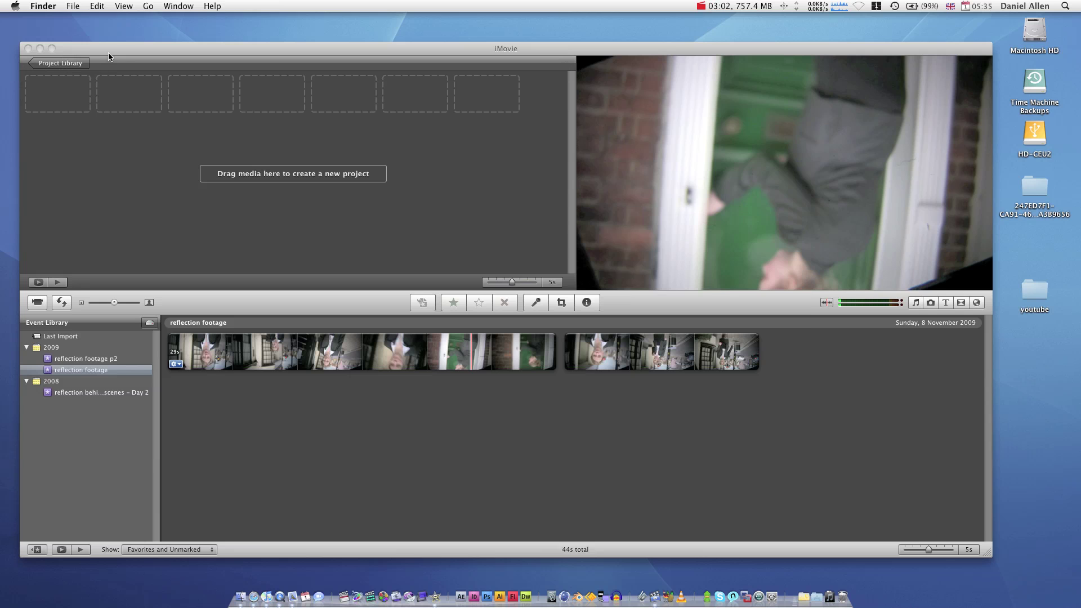